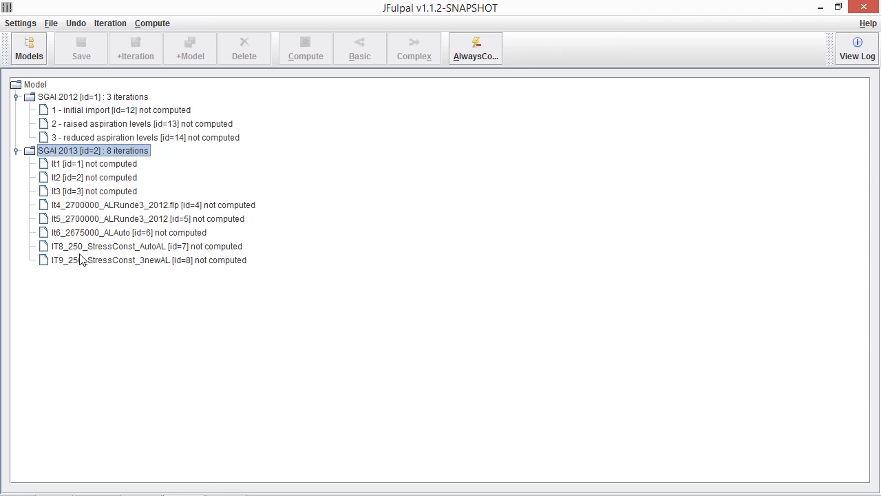
Open the iteration "1 - initial import" of the SGAI 2012 model and compute it.
left_click(88, 112)
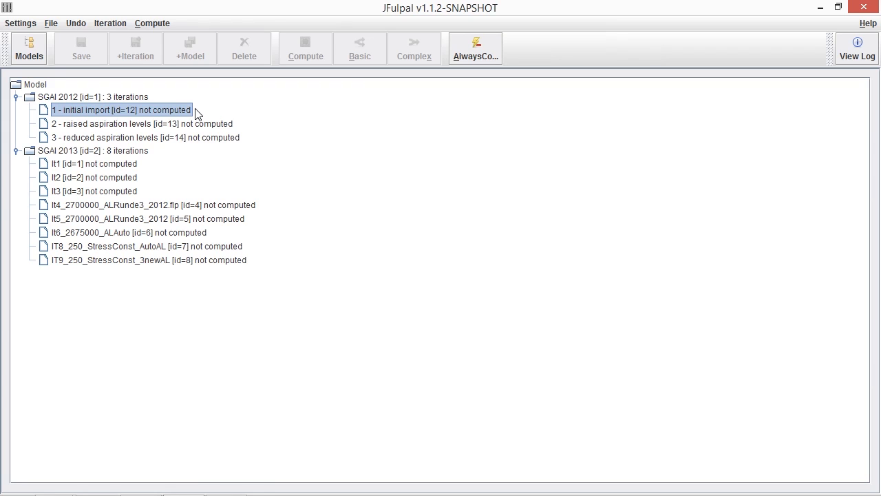
double_click(167, 112)
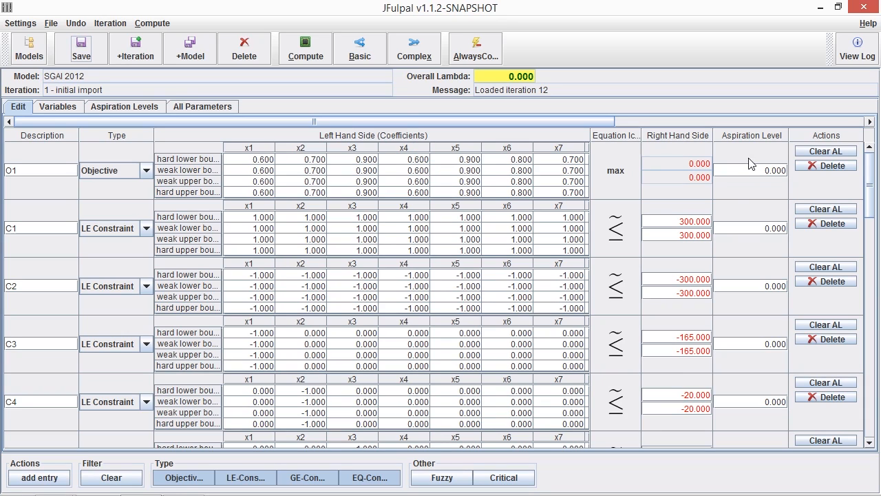
left_click(318, 60)
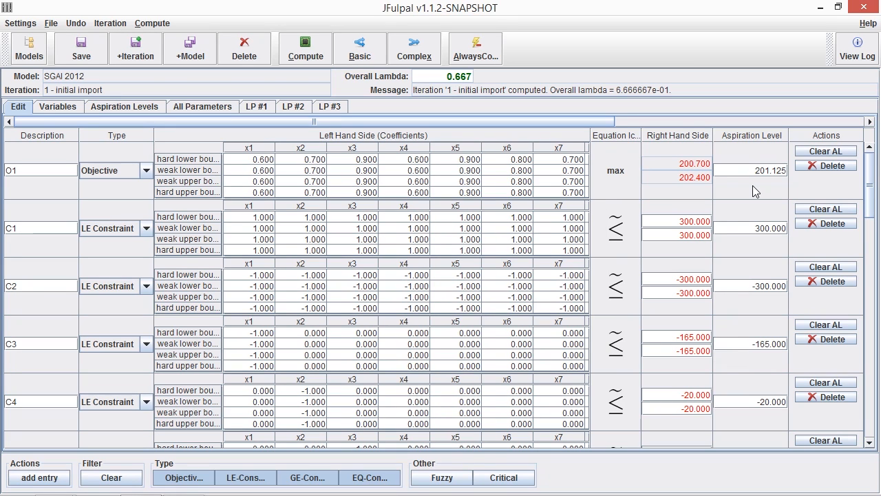
Review the solution values of the variables and filter the editable equation list to the fuzzy entries.
left_click(38, 108)
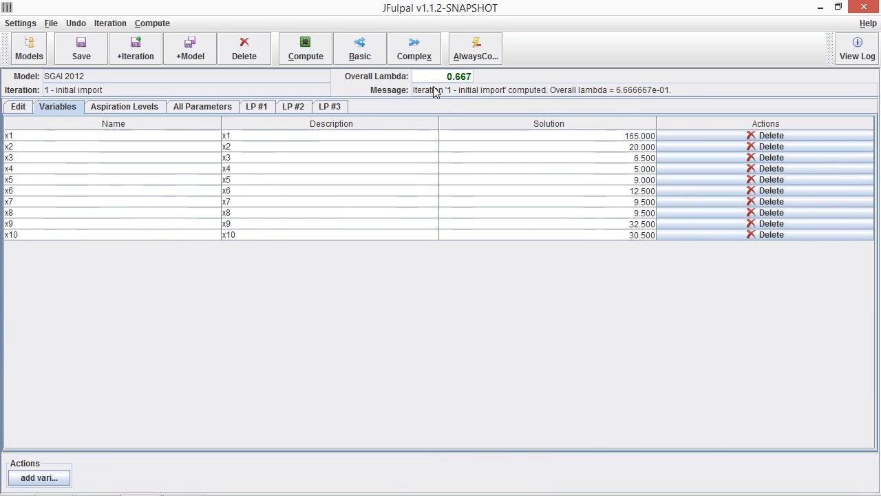
left_click(20, 108)
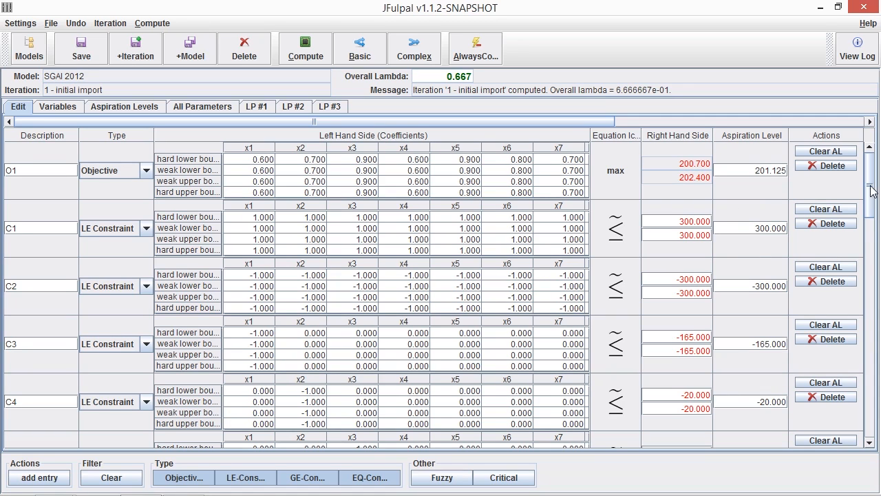
scroll(872, 337, "down", 10)
scroll(872, 337, "down", 8)
left_click_drag(872, 338, 869, 178)
left_click(442, 482)
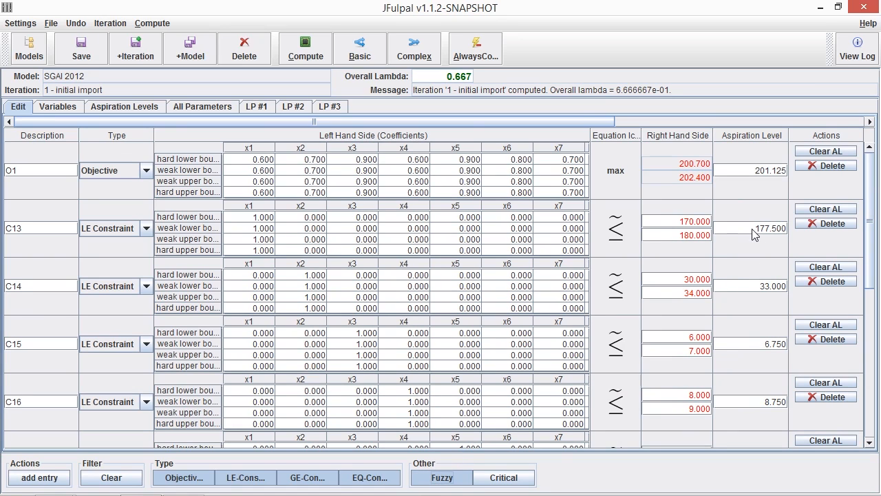
Set the aspiration level of constraint C15 to 7 in the equation list.
left_click_drag(753, 235, 794, 232)
left_click(765, 242)
left_click(772, 246)
left_click(764, 344)
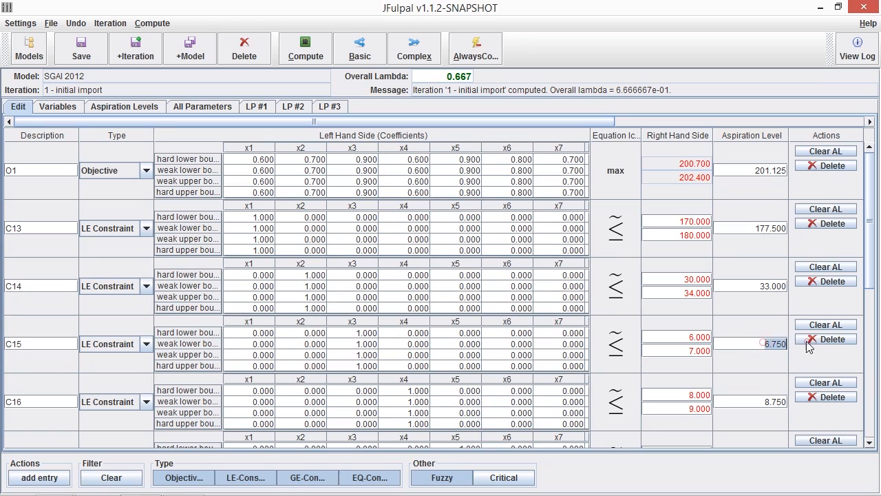
type("7")
left_click(743, 361)
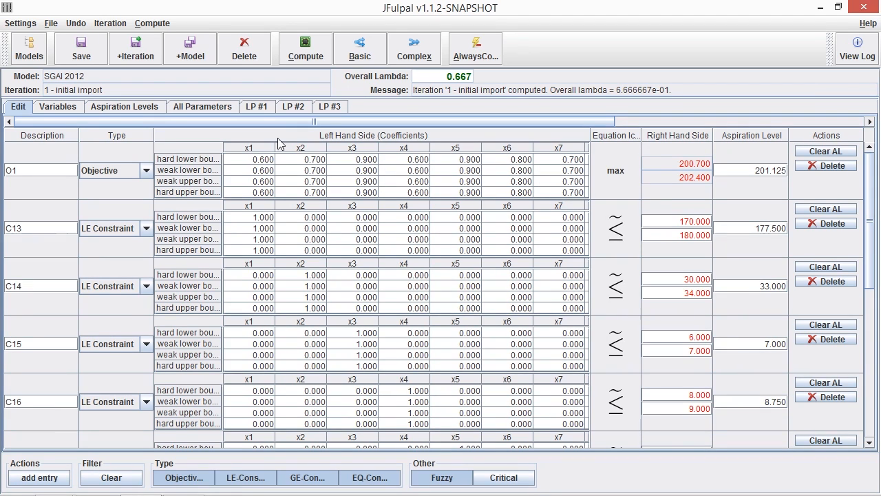
Reset constraint C15 to its default aspiration level in the aspiration level slider view.
left_click(94, 107)
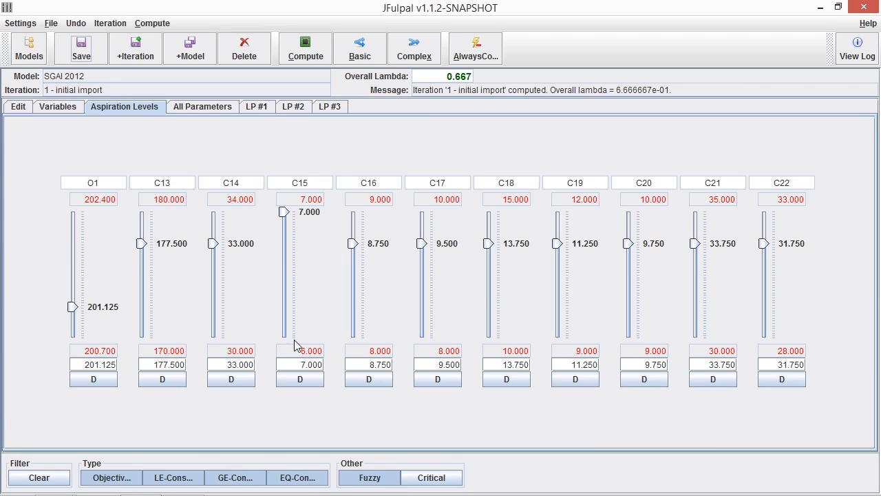
left_click(292, 383)
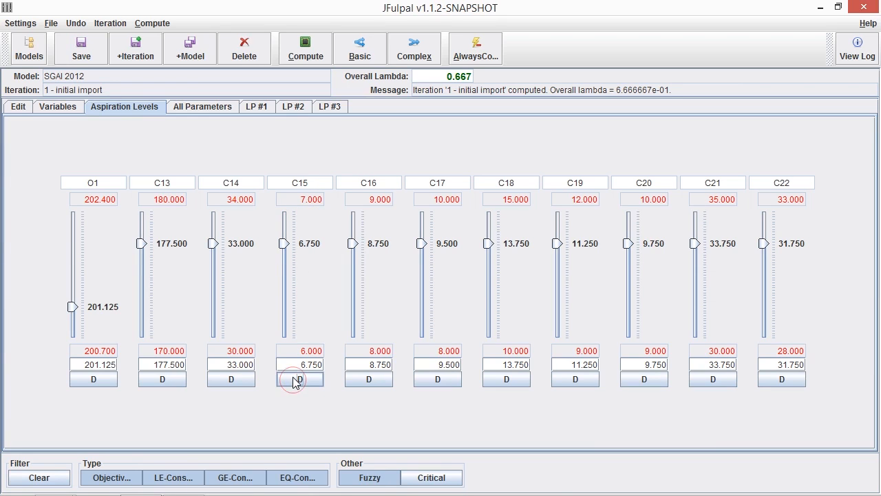
mouse_move(287, 243)
left_mouse_down()
mouse_move(287, 302)
mouse_move(288, 244)
left_mouse_up()
Display all parameters with their aspiration level charts and turn on automatic recomputation after every change.
left_click(211, 110)
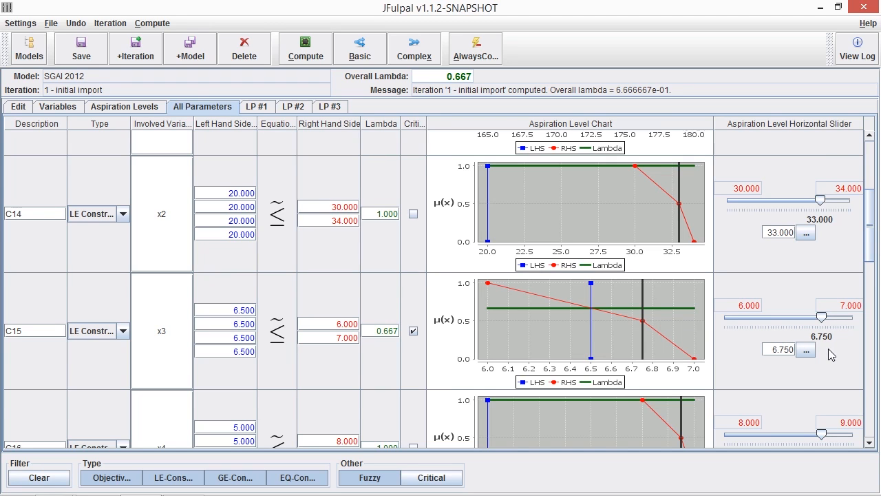
scroll(831, 355, "down", 1)
left_click(495, 51)
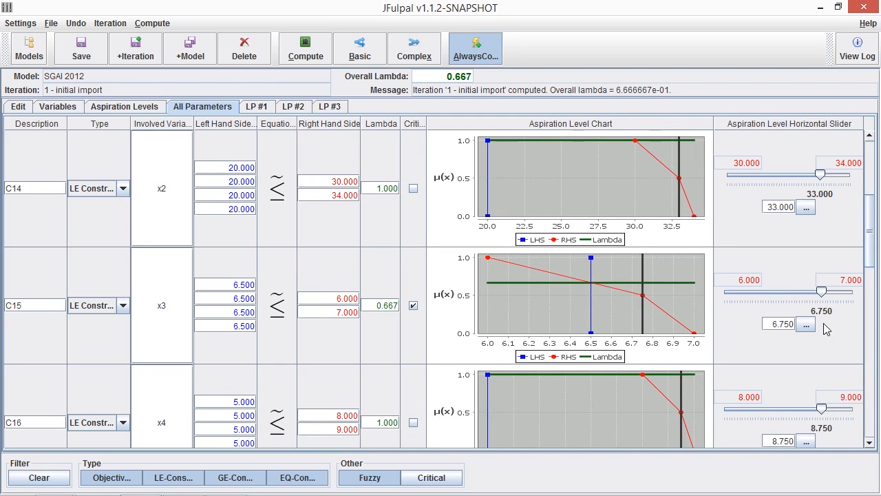
Lower the aspiration level of constraint C15 to 6.200.
left_click(822, 294)
left_click_drag(823, 293, 754, 298)
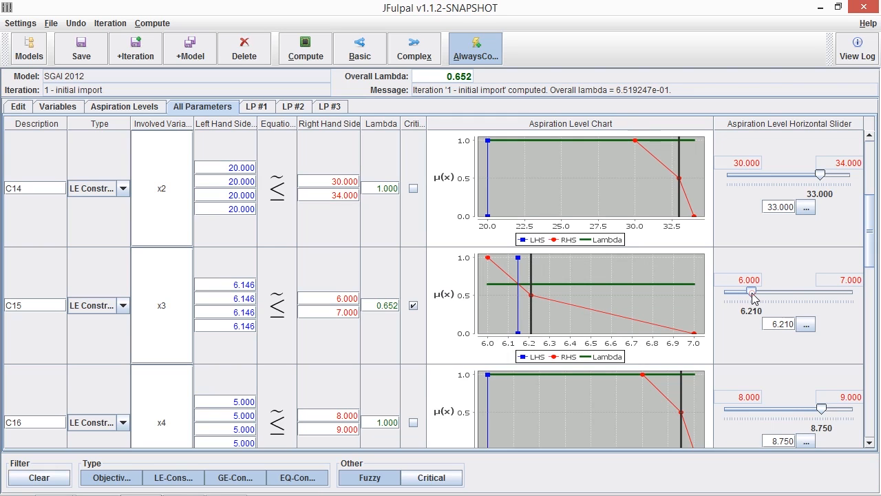
double_click(774, 324)
left_click(807, 324)
type("6.200")
key("Return")
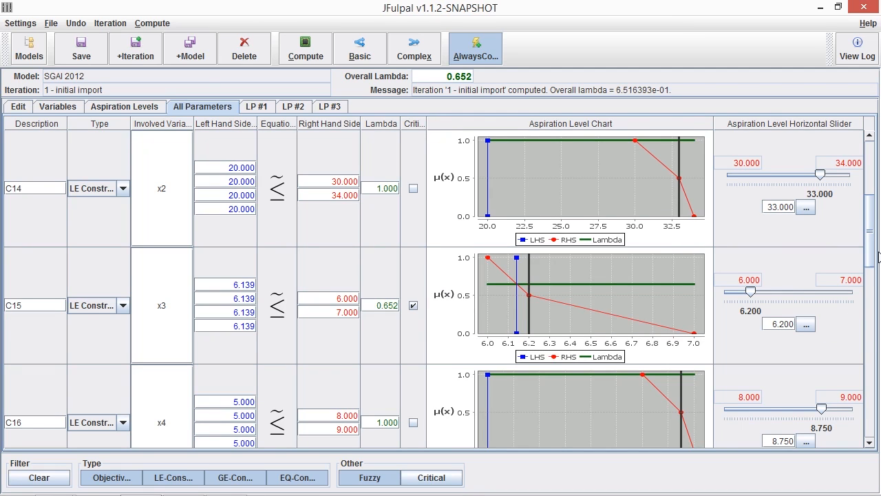
Raise the aspiration level of objective O1 to 201.9.
left_click_drag(871, 243, 879, 177)
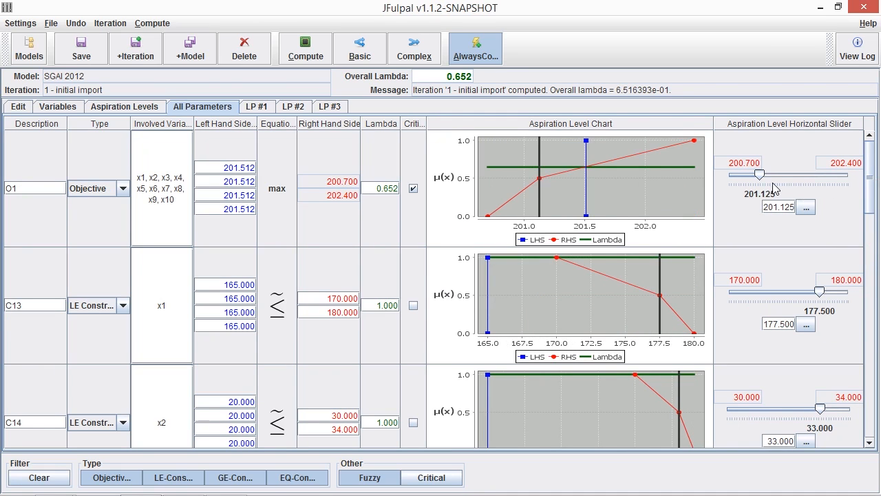
left_click_drag(783, 179, 799, 178)
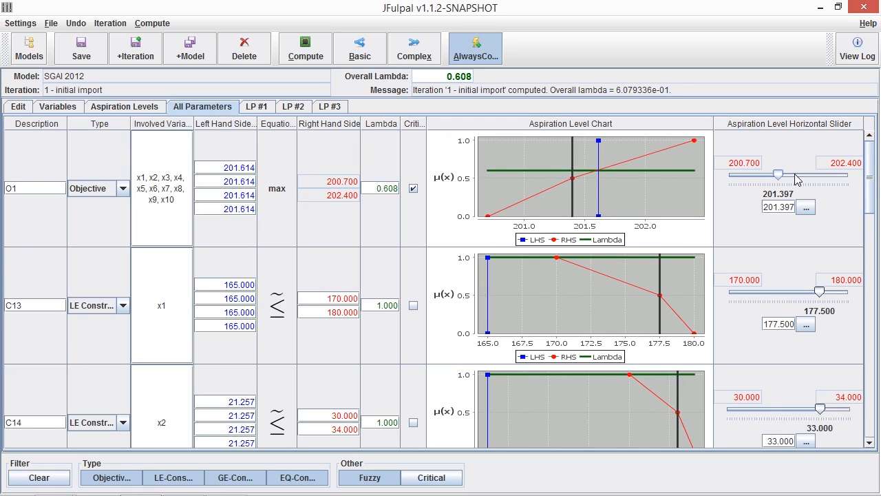
double_click(786, 214)
type("201.9")
key("Return")
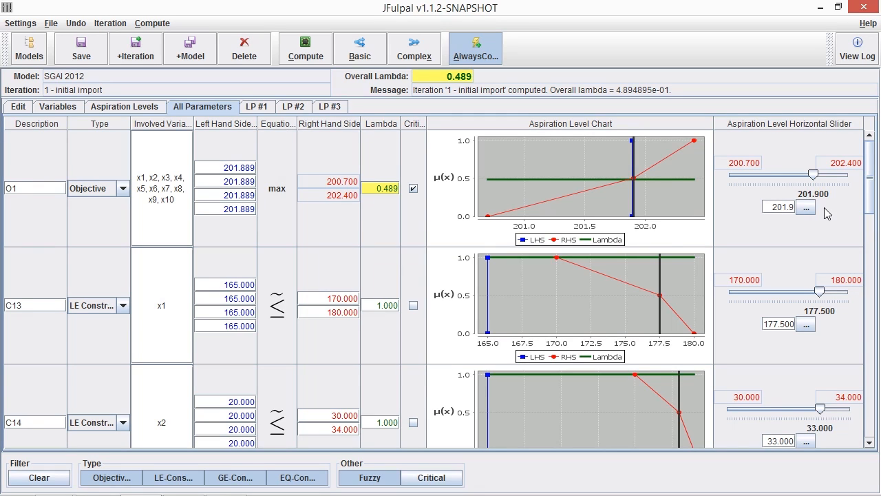
key("Return")
Set the aspiration level of constraint C21 to 34.2 and display the recomputed solution values of the variables.
left_click_drag(872, 193, 870, 428)
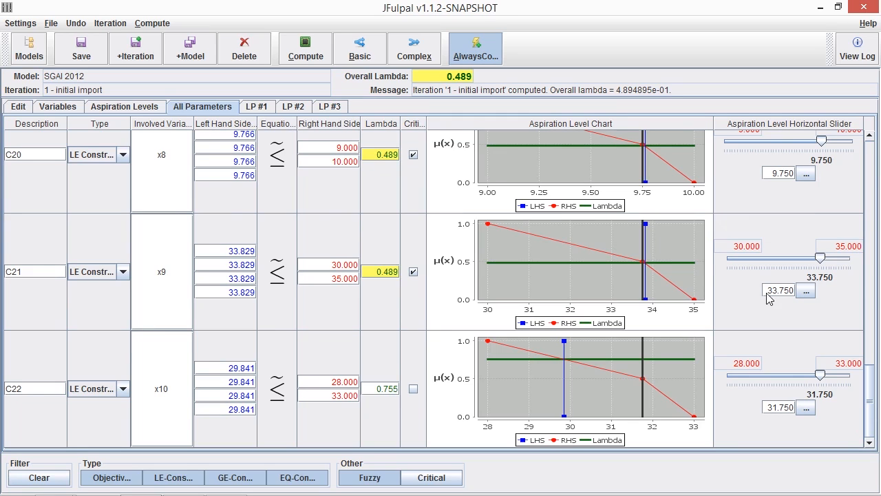
left_click_drag(767, 290, 800, 292)
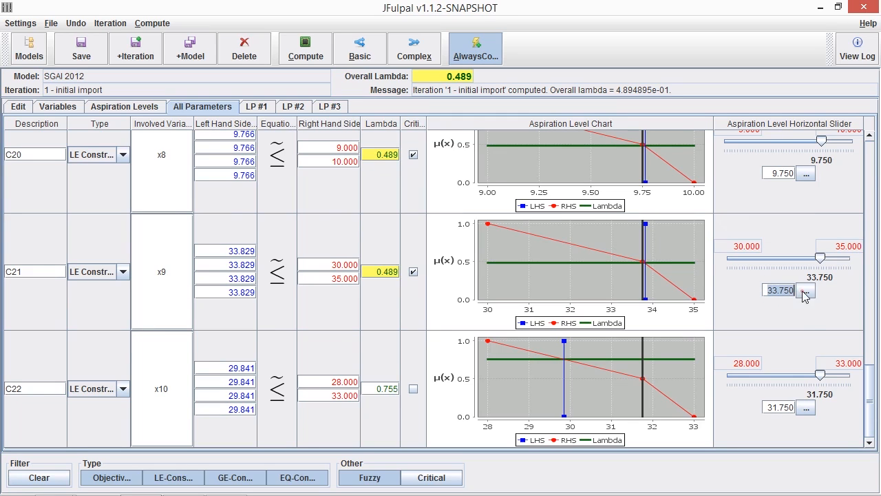
type("34.2")
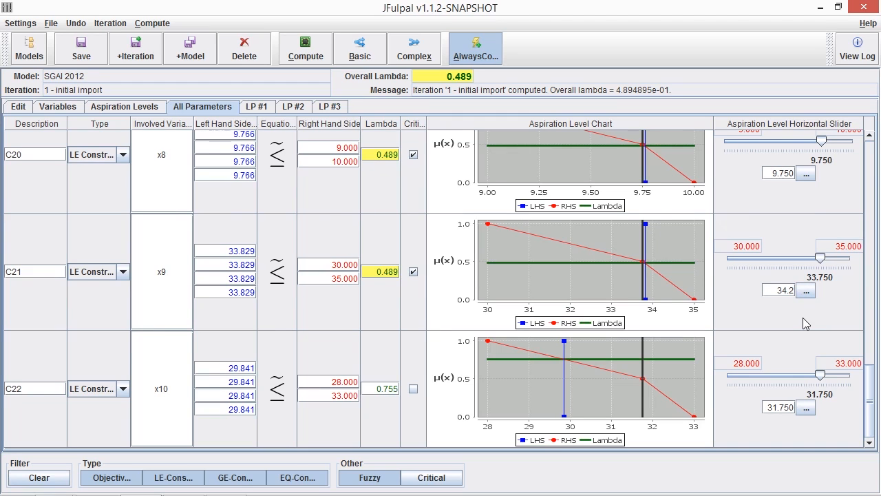
key("Return")
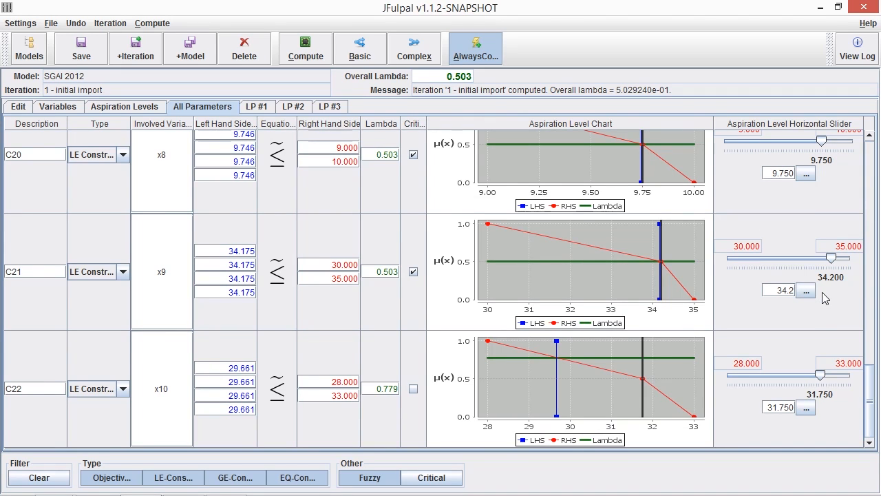
left_click(58, 107)
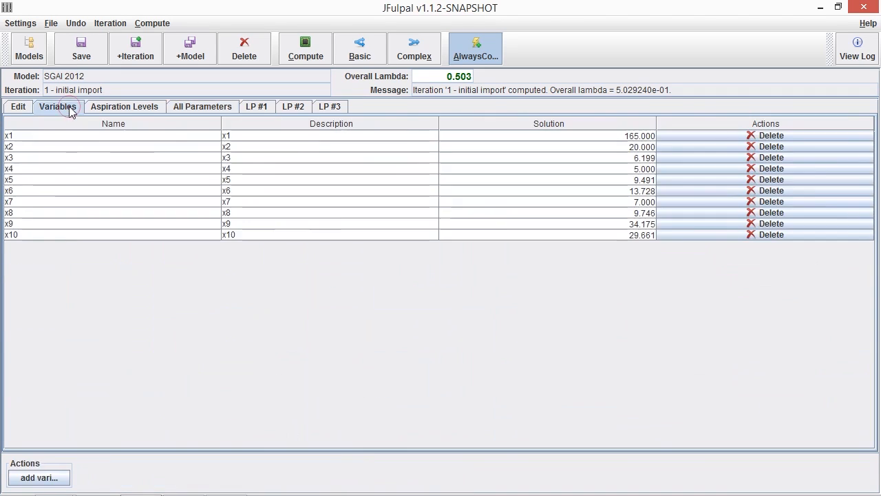